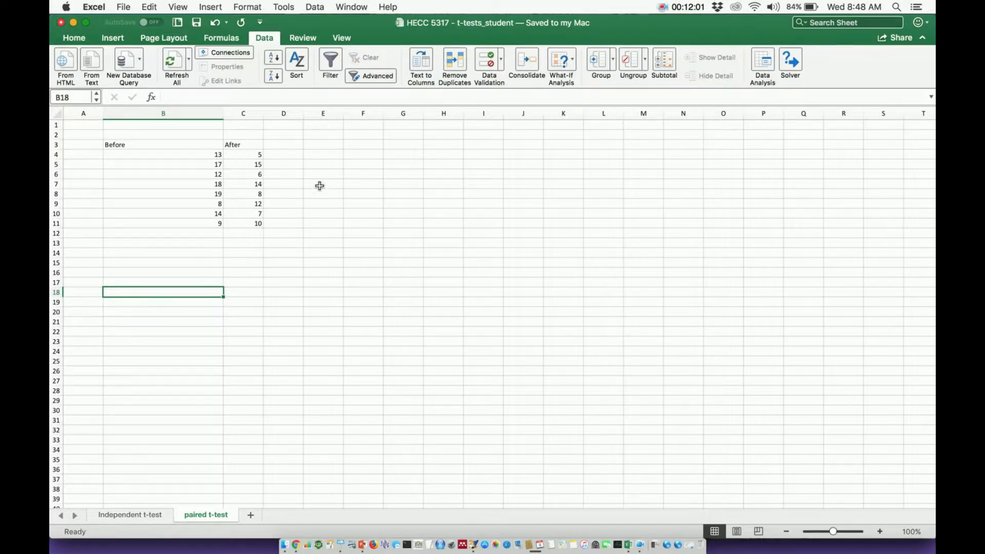
- Start the t-Test: Paired Two Sample for Means analysis on the paired t-test sheet
{"action": "left_click", "coordinate": [109, 514]}
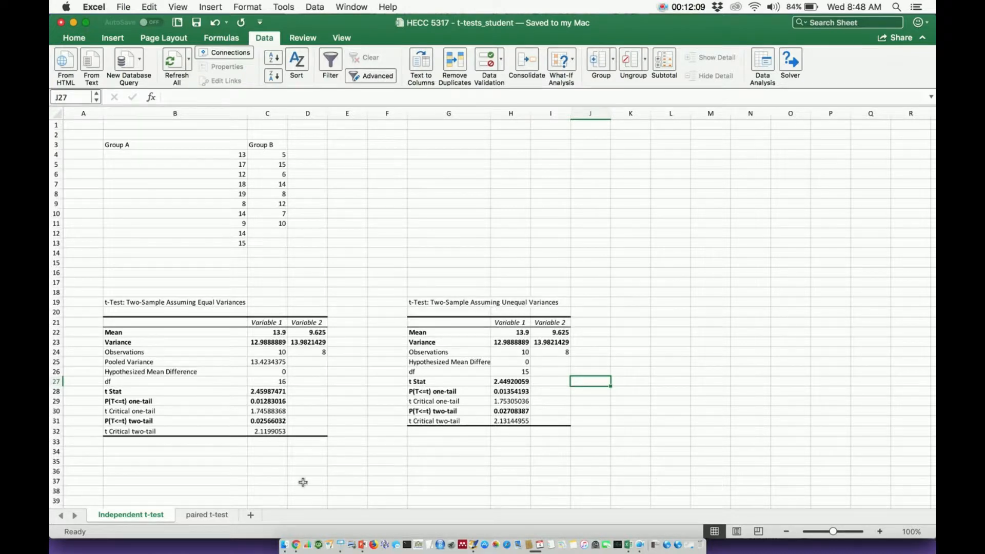
{"action": "left_click", "coordinate": [214, 515]}
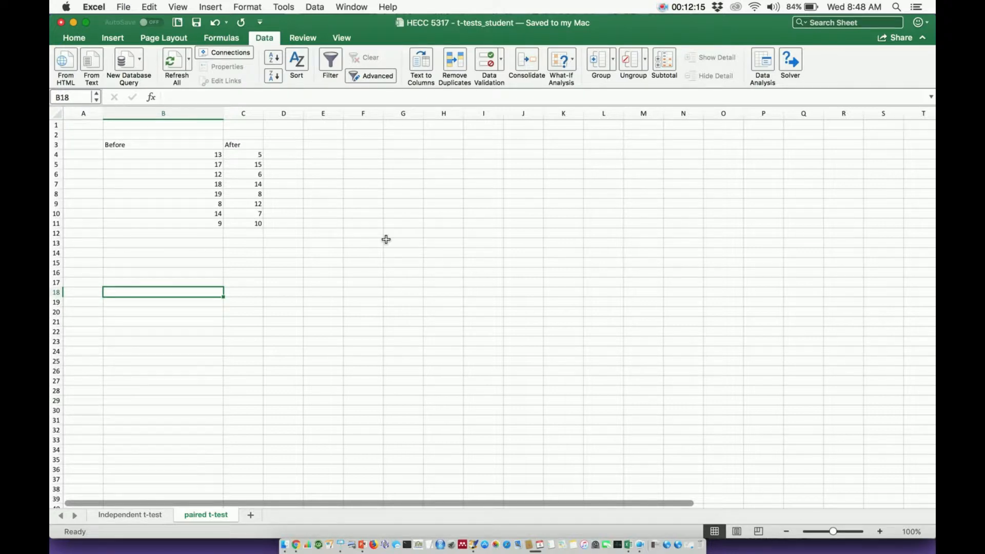
{"action": "left_click", "coordinate": [80, 40]}
{"action": "left_click", "coordinate": [764, 60]}
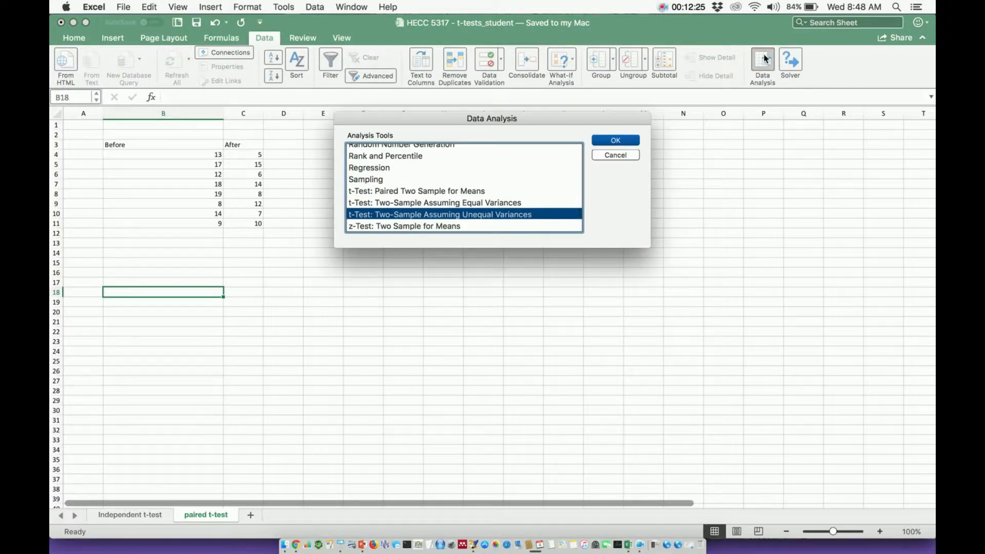
{"action": "left_click", "coordinate": [452, 191]}
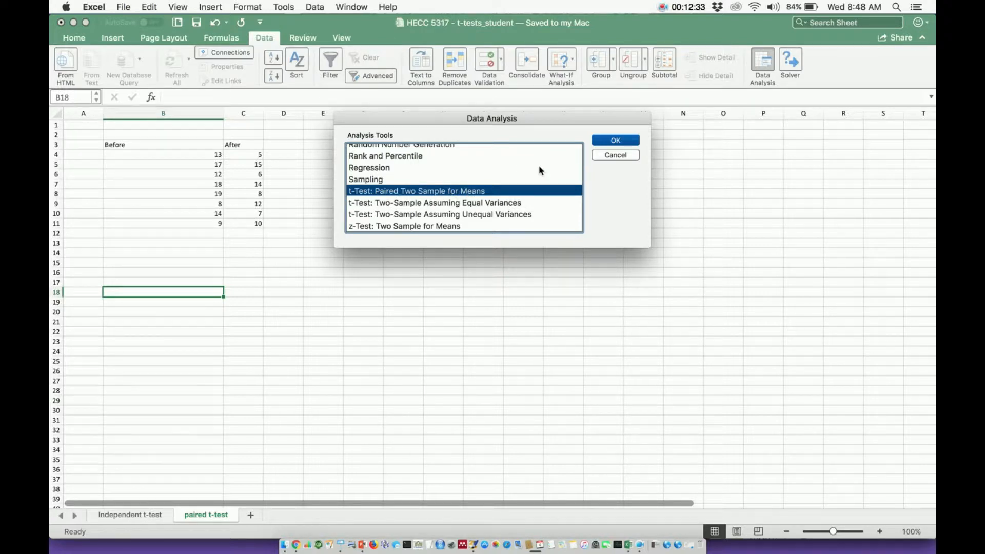
{"action": "left_click", "coordinate": [611, 140]}
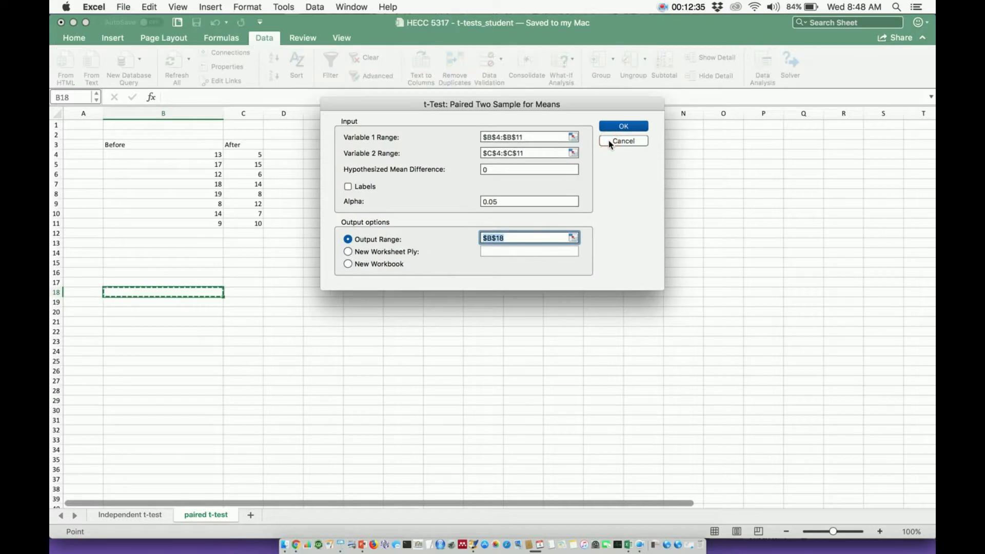
- Set the Variable 1 range to the Before values in B4:B11
{"action": "left_click", "coordinate": [544, 137]}
{"action": "key", "text": "BackSpace"}
{"action": "key", "text": "BackSpace"}
{"action": "key", "text": "BackSpace"}
{"action": "key", "text": "BackSpace"}
{"action": "key", "text": "BackSpace"}
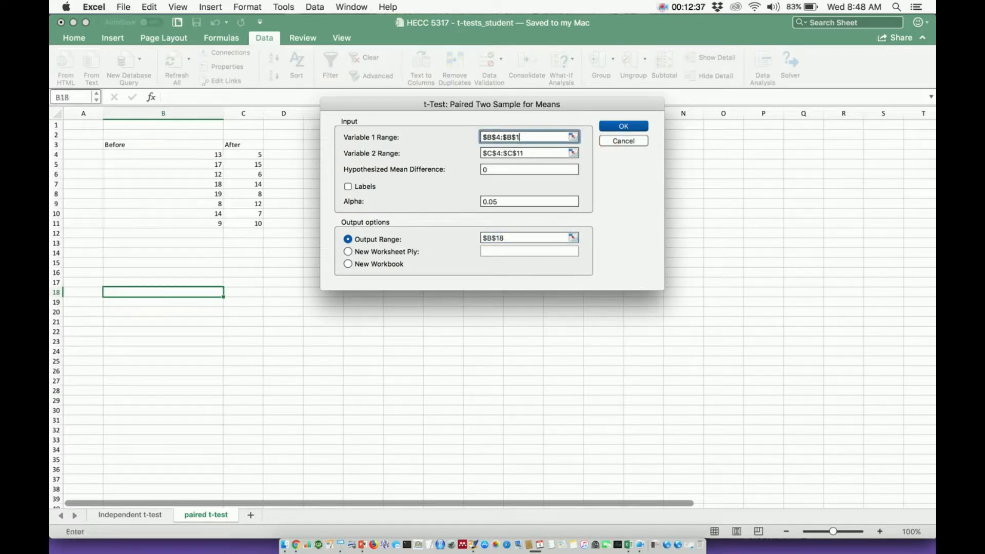
{"action": "key", "text": "BackSpace"}
{"action": "key", "text": "BackSpace"}
{"action": "key", "text": "BackSpace"}
{"action": "key", "text": "BackSpace"}
{"action": "key", "text": "BackSpace"}
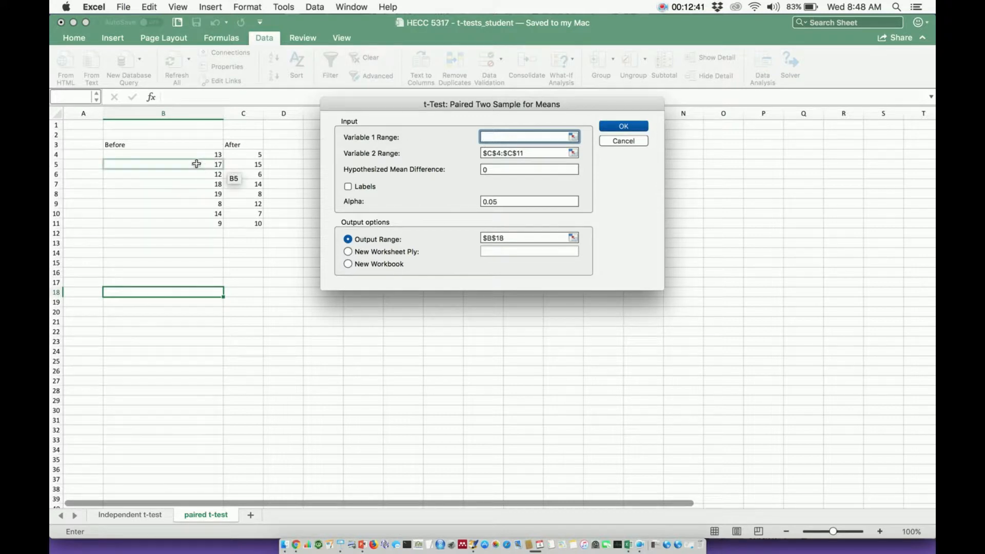
{"action": "left_click_drag", "start_coordinate": [196, 156], "coordinate": [195, 223]}
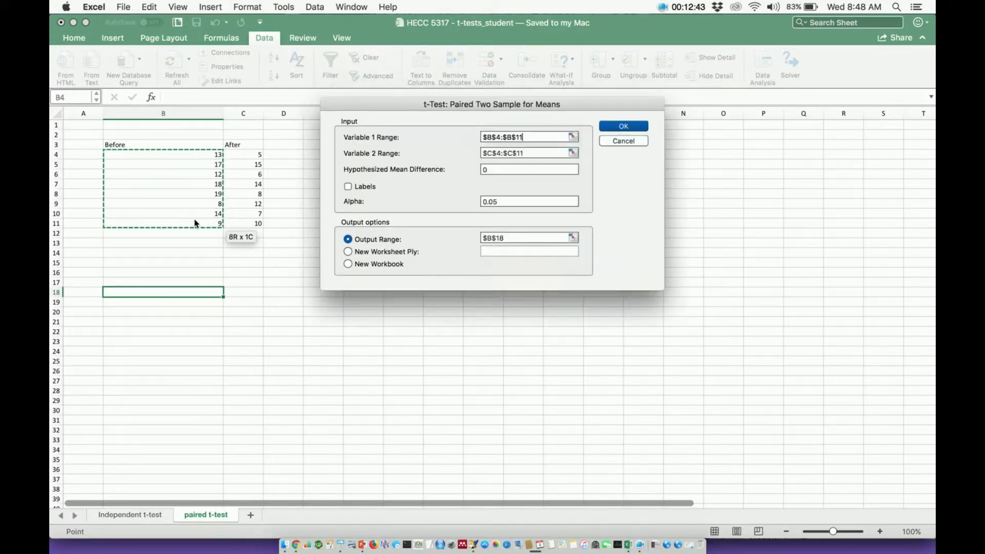
- Set the Variable 2 range to the After values in C4:C11
{"action": "left_click", "coordinate": [545, 152]}
{"action": "key", "text": "BackSpace"}
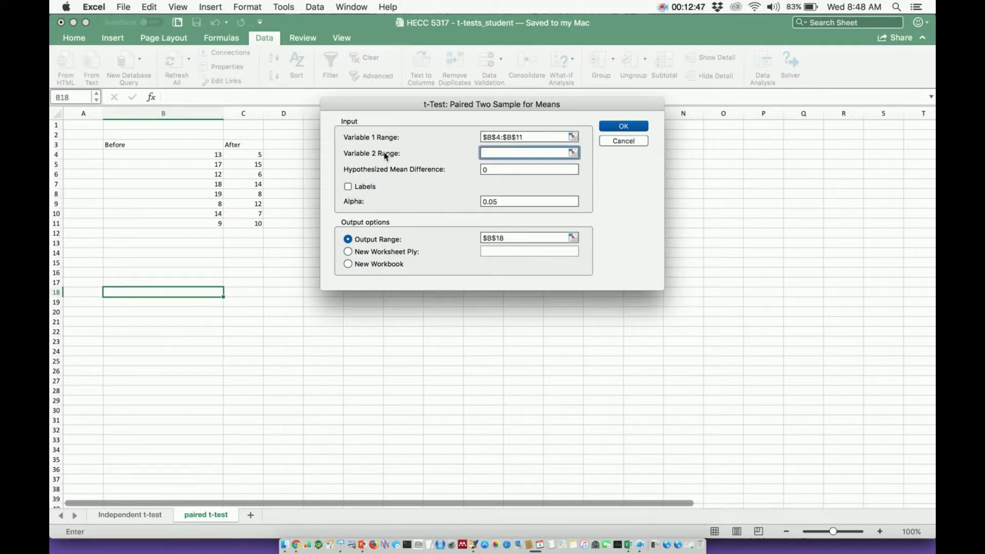
{"action": "left_click_drag", "start_coordinate": [261, 156], "coordinate": [259, 225]}
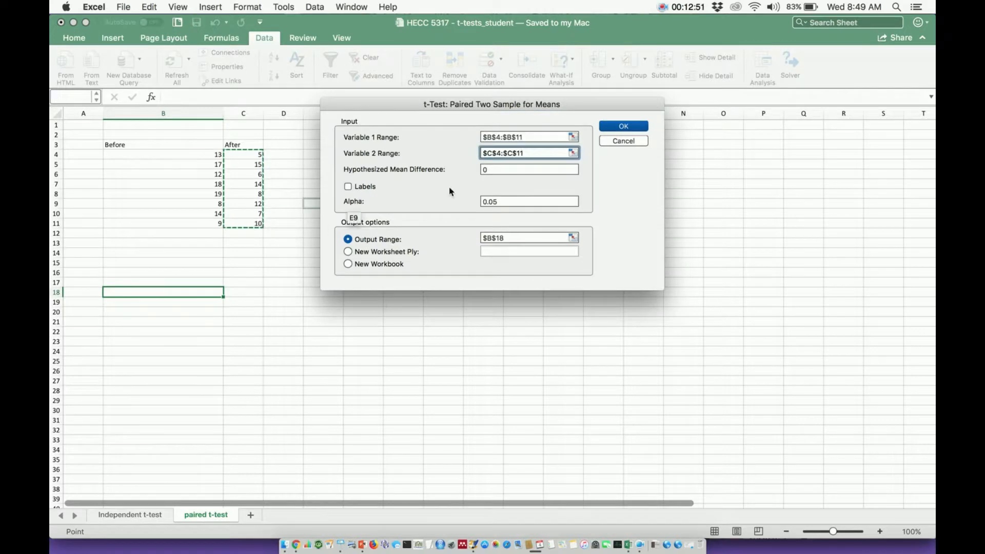
- Check that the hypothesized mean difference is set to 0 and alpha to 0.05
{"action": "left_click", "coordinate": [493, 171]}
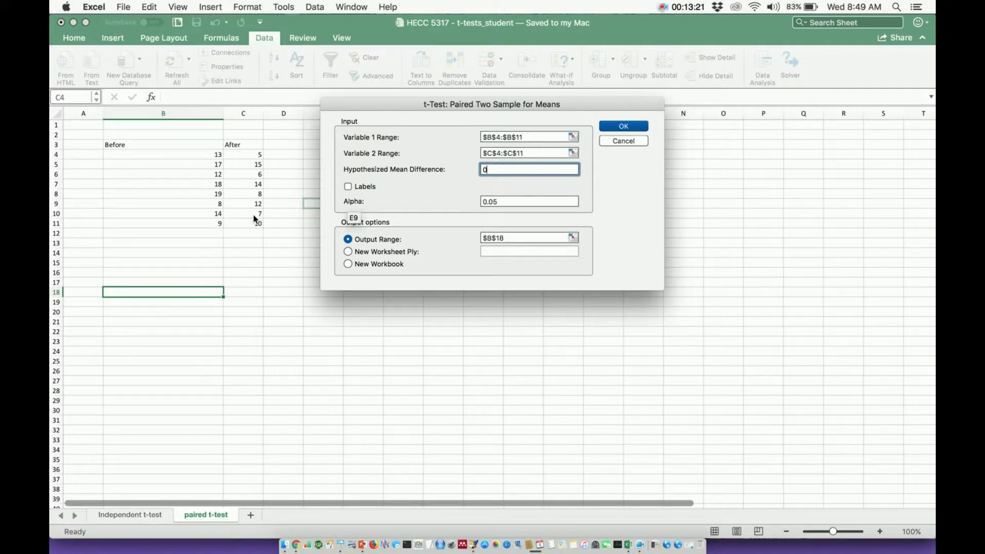
{"action": "left_click", "coordinate": [496, 169]}
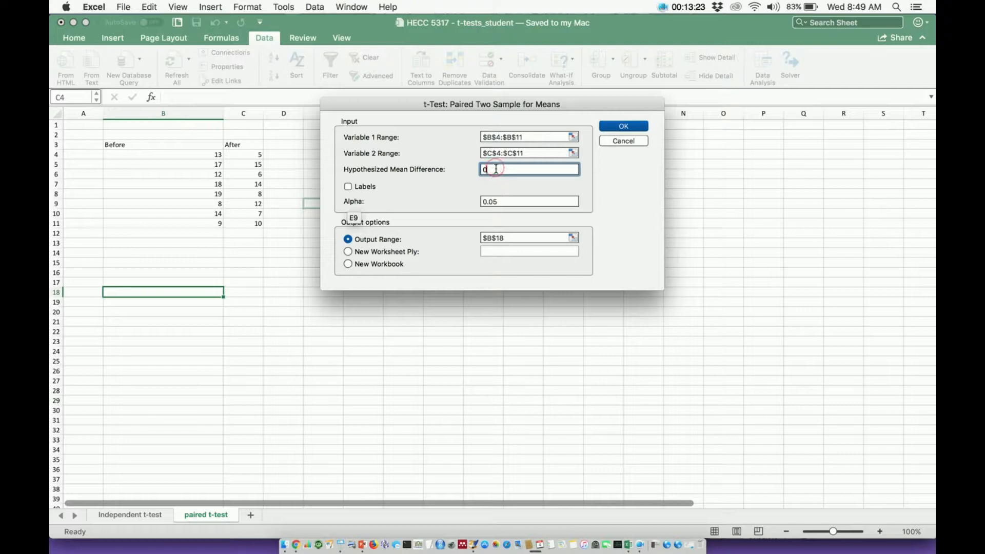
{"action": "left_click", "coordinate": [502, 201]}
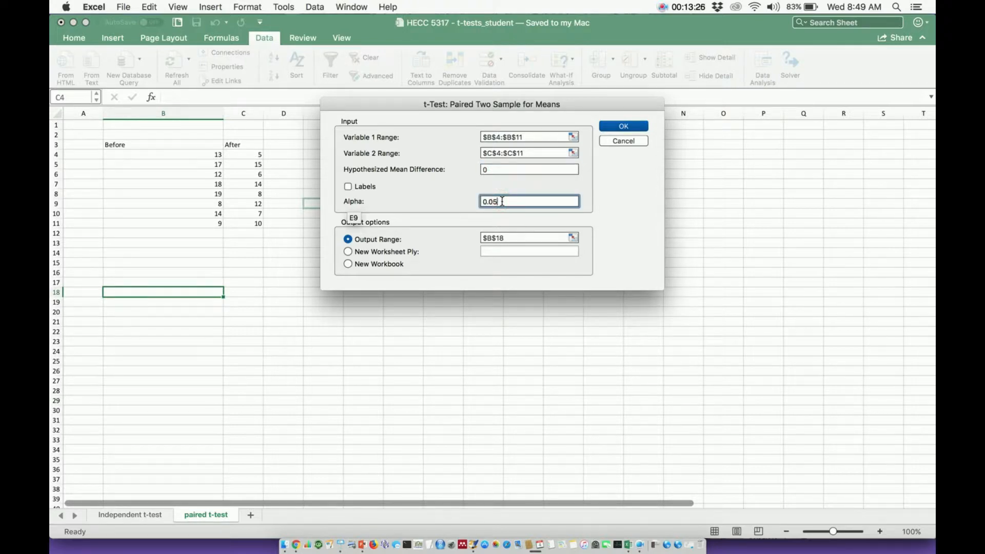
{"action": "left_click_drag", "start_coordinate": [501, 201], "coordinate": [482, 201]}
{"action": "left_click", "coordinate": [502, 202]}
- Set the output range to cell B18 and run the paired t-test
{"action": "left_click", "coordinate": [544, 237]}
{"action": "key", "text": "BackSpace"}
{"action": "key", "text": "BackSpace"}
{"action": "key", "text": "BackSpace"}
{"action": "key", "text": "BackSpace"}
{"action": "key", "text": "BackSpace"}
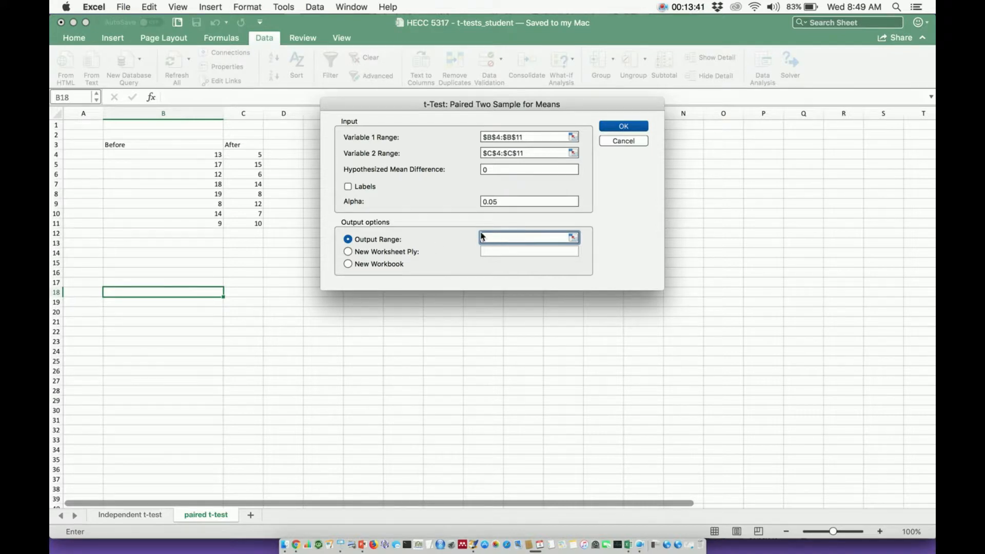
{"action": "left_click", "coordinate": [208, 291]}
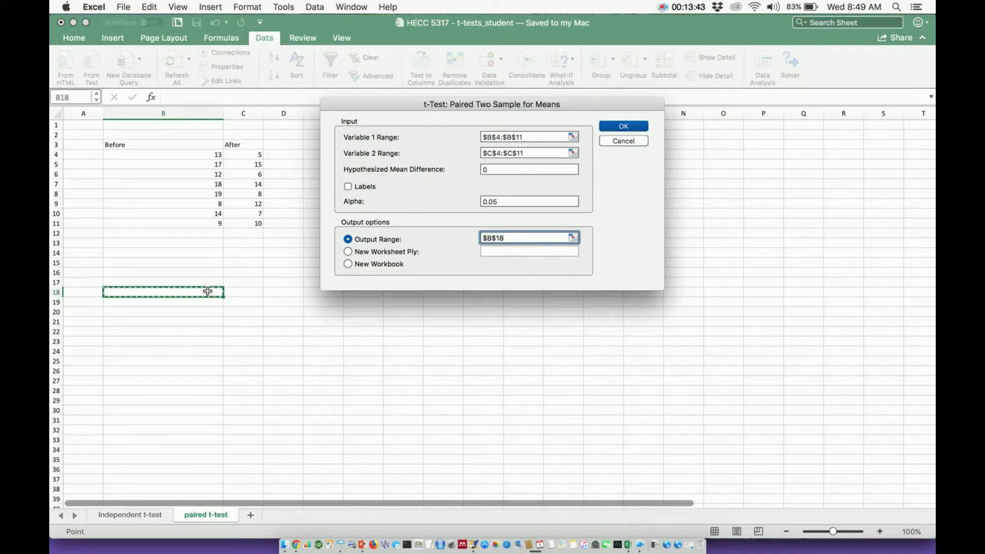
{"action": "left_click", "coordinate": [627, 123]}
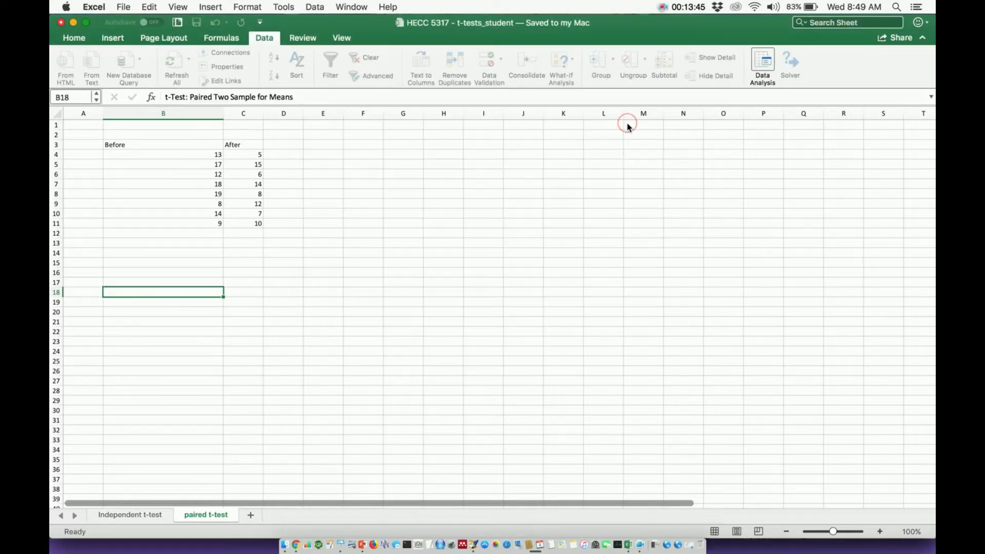
{"action": "left_click", "coordinate": [414, 222]}
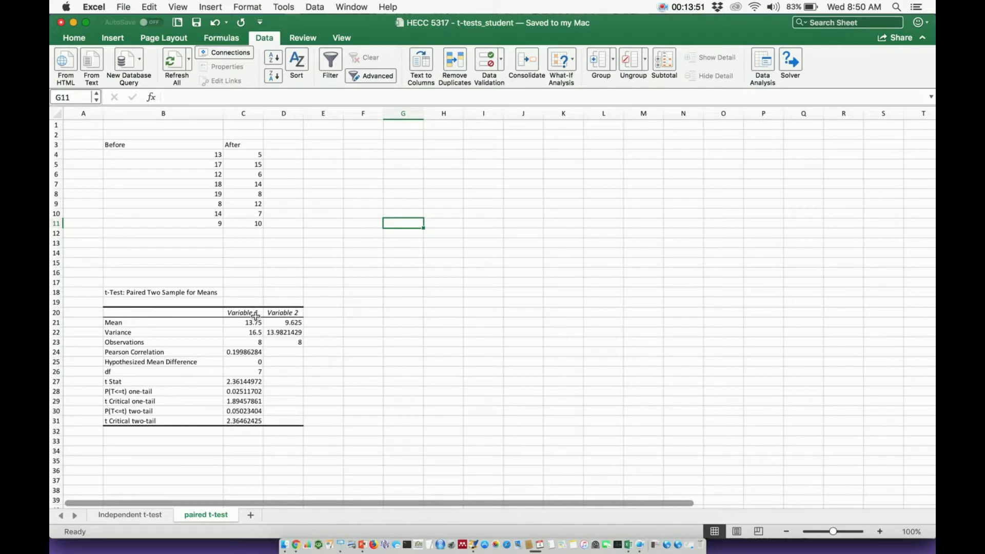
- Bold the Mean and Variance rows of the paired t-test results, including both variables' values
{"action": "left_click", "coordinate": [202, 323]}
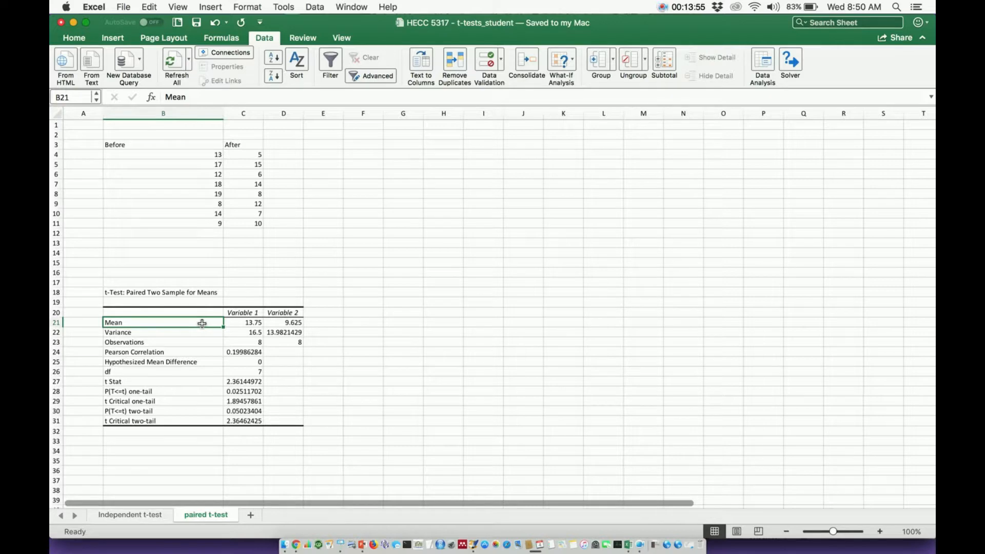
{"action": "key", "text": "shift+Right"}
{"action": "key", "text": "shift+Right"}
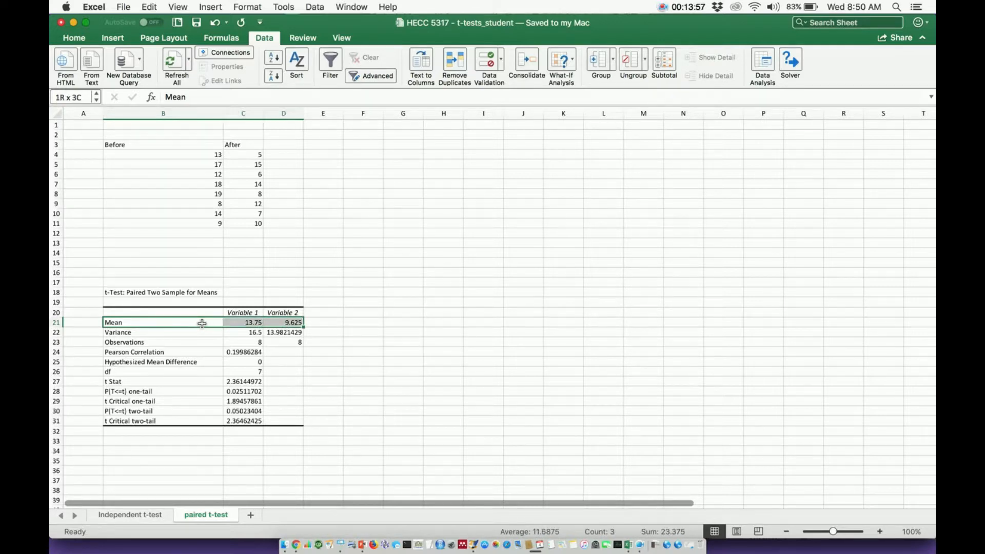
{"action": "key", "text": "shift+Down"}
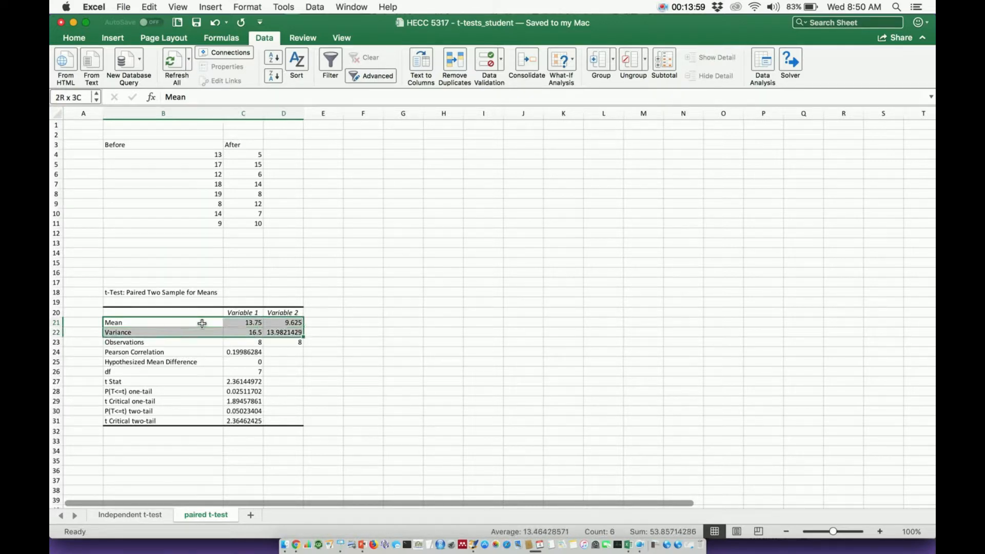
{"action": "key", "text": "super+b"}
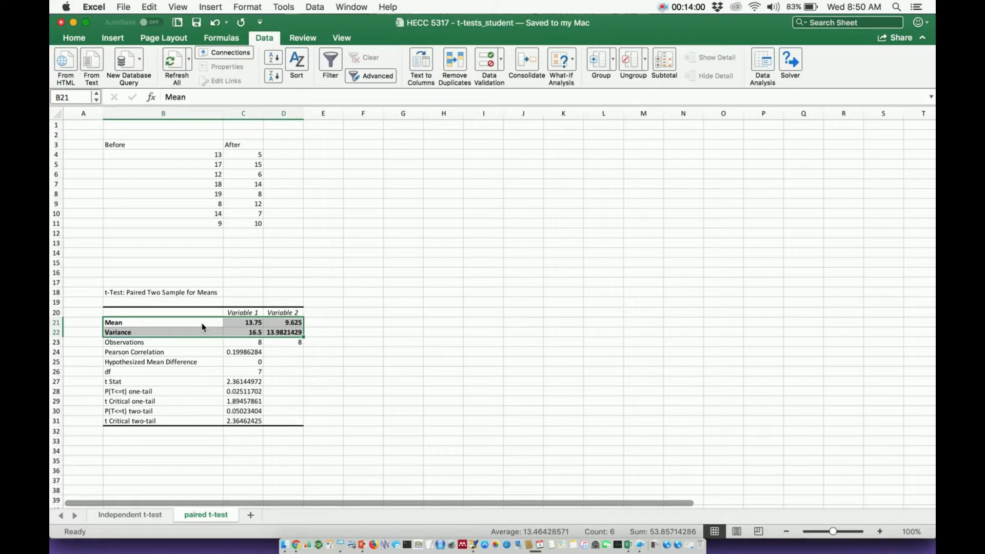
- Compare the means and variances of the two variables in the t-test results
{"action": "left_click", "coordinate": [257, 333]}
{"action": "key", "text": "Right"}
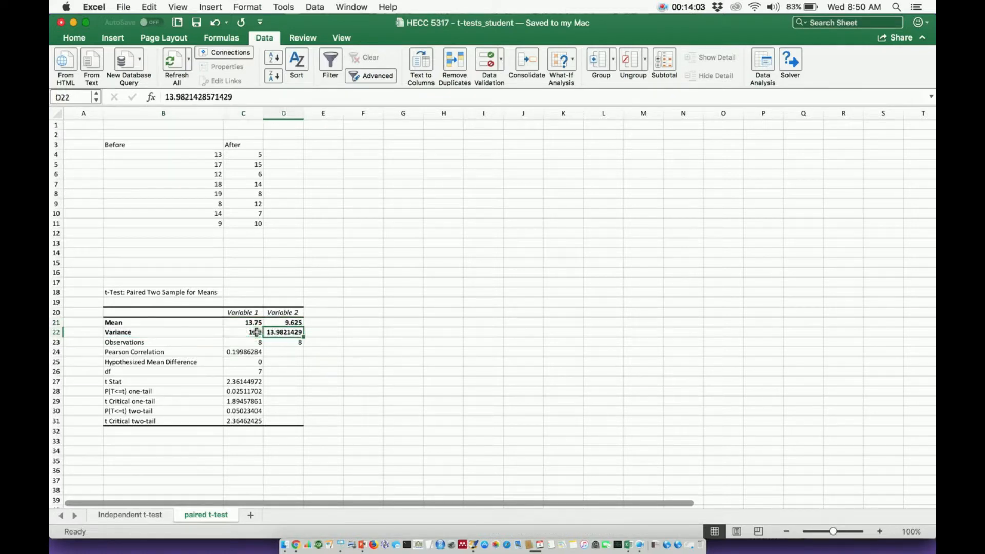
{"action": "key", "text": "Up"}
{"action": "left_click", "coordinate": [256, 332]}
{"action": "key", "text": "Right"}
{"action": "left_click", "coordinate": [242, 334]}
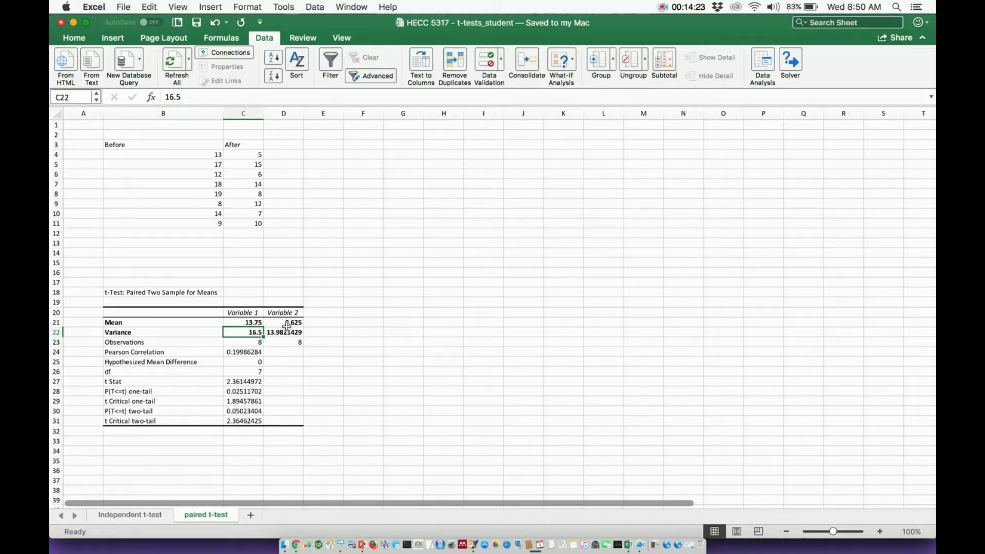
- Bold the observation counts of both variables in C23:D23
{"action": "left_click", "coordinate": [251, 341]}
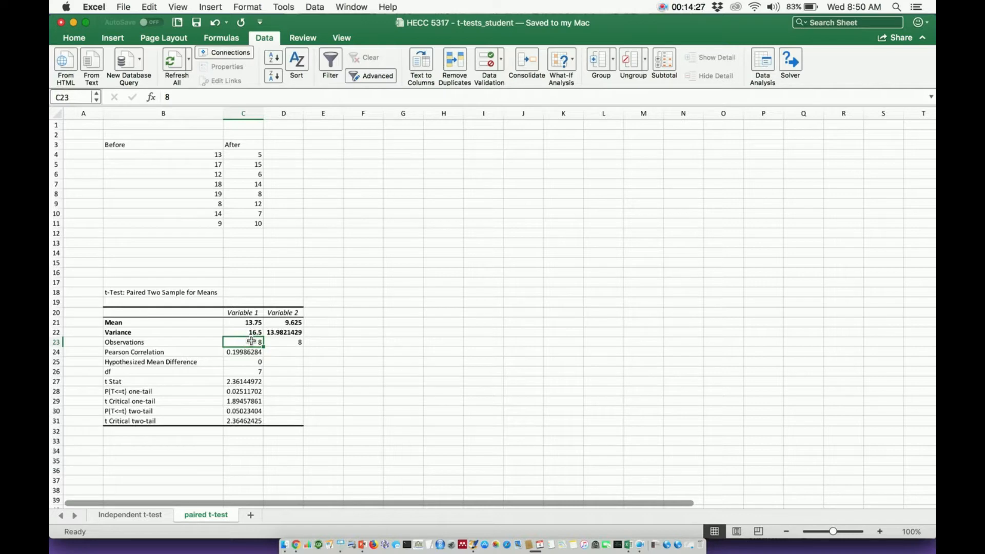
{"action": "key", "text": "shift+Right"}
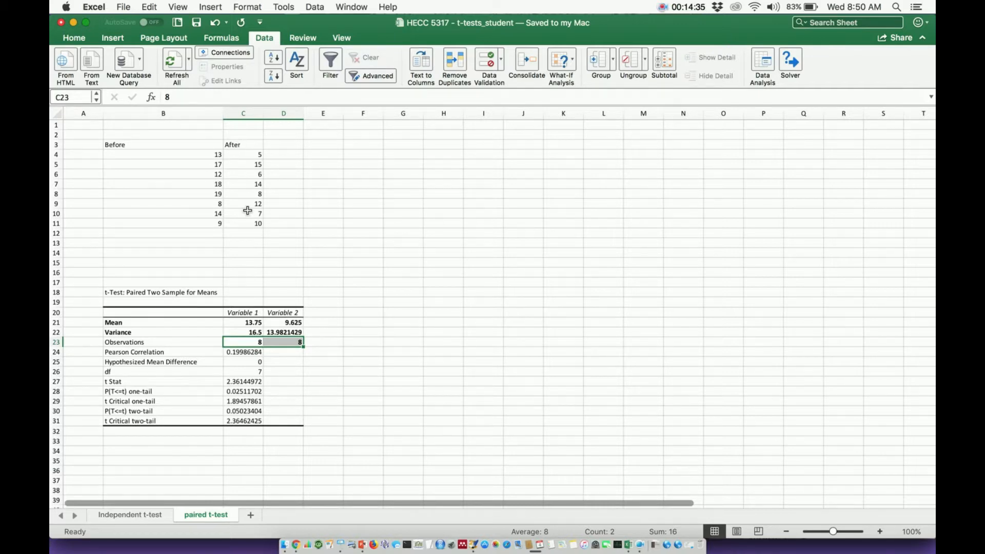
{"action": "left_click", "coordinate": [247, 232]}
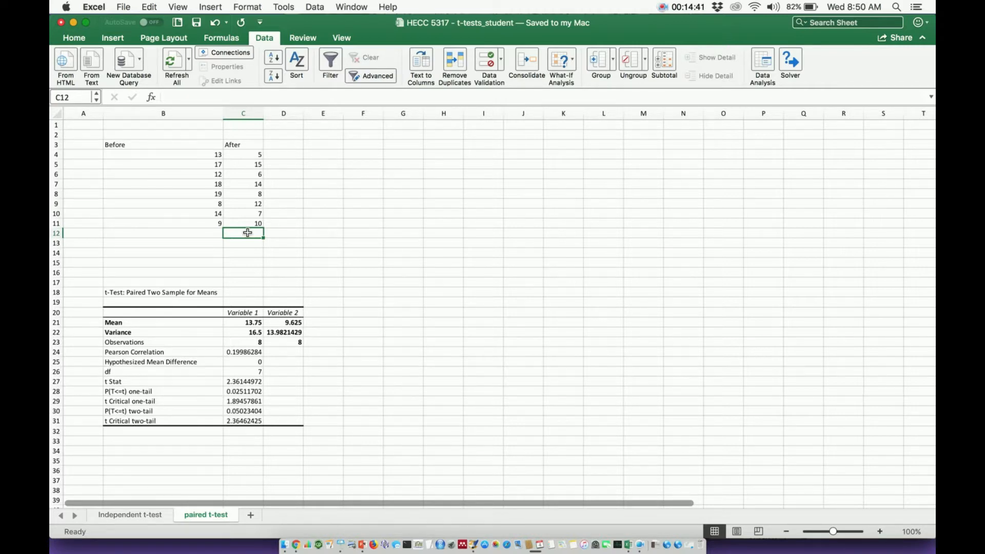
- Examine the paired Before and After values in the source data to see that every observation has a match
{"action": "left_click", "coordinate": [210, 225]}
{"action": "key", "text": "Right"}
{"action": "key", "text": "Up"}
{"action": "key", "text": "Up"}
{"action": "key", "text": "Up"}
{"action": "key", "text": "Up"}
{"action": "key", "text": "Up"}
{"action": "key", "text": "Up"}
{"action": "key", "text": "Up"}
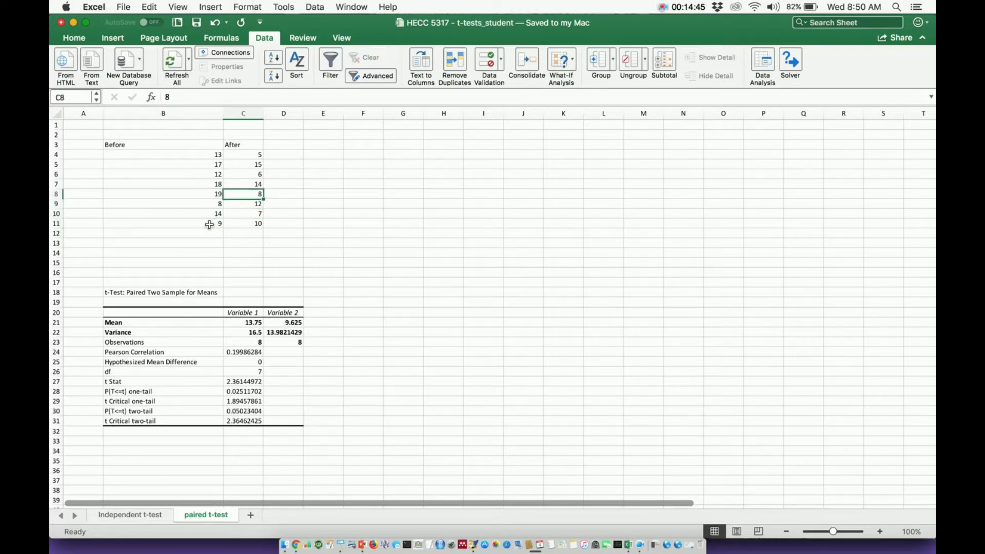
{"action": "key", "text": "Left"}
{"action": "key", "text": "Down"}
{"action": "key", "text": "Down"}
{"action": "key", "text": "Down"}
{"action": "key", "text": "Down"}
{"action": "key", "text": "Down"}
{"action": "key", "text": "Down"}
{"action": "key", "text": "Down"}
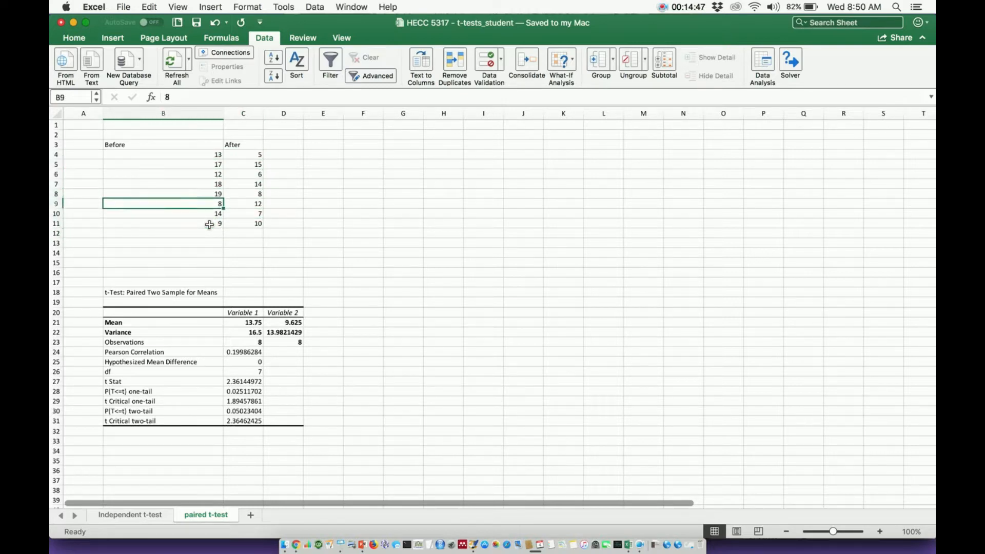
{"action": "key", "text": "Right"}
{"action": "key", "text": "Up"}
{"action": "key", "text": "Up"}
{"action": "key", "text": "Up"}
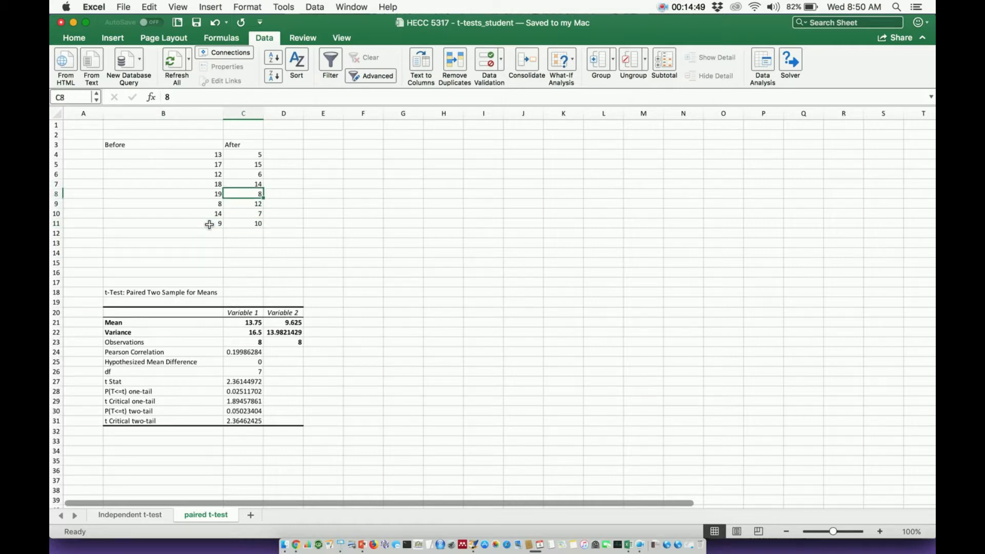
{"action": "key", "text": "Down"}
{"action": "key", "text": "Down"}
{"action": "key", "text": "Down"}
{"action": "key", "text": "Down"}
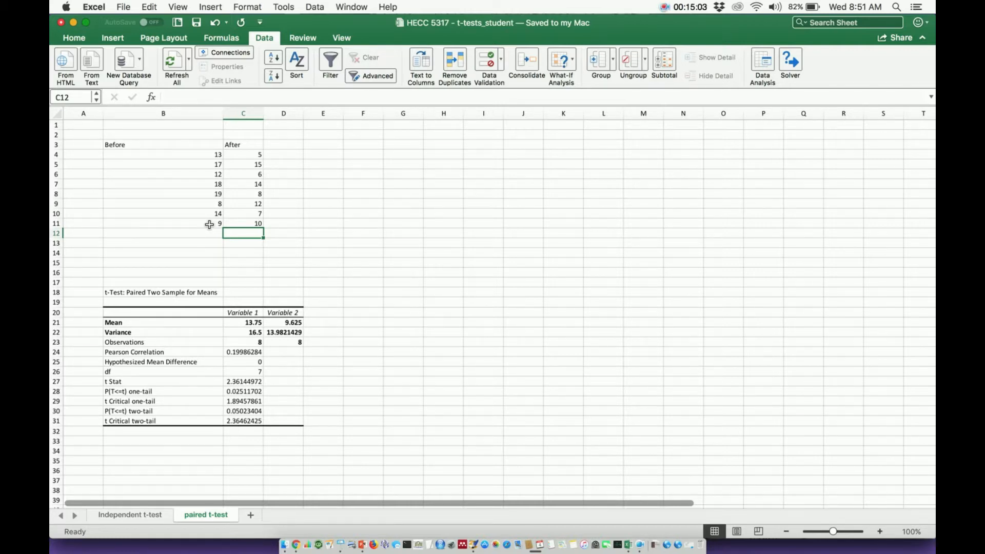
- Bold the one-tail and two-tail P(T<=t) rows in the results table
{"action": "left_click", "coordinate": [163, 391]}
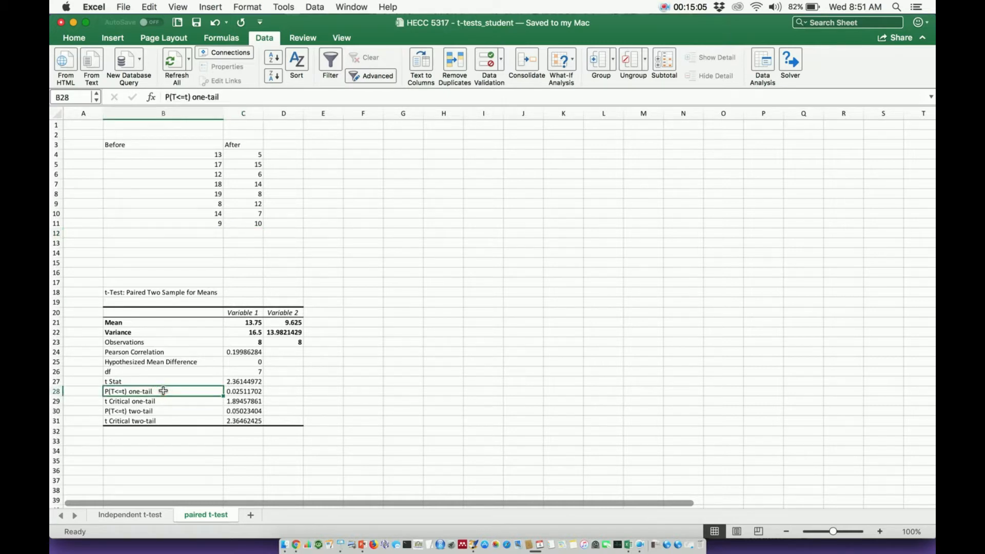
{"action": "key", "text": "shift+Right"}
{"action": "key", "text": "super+b"}
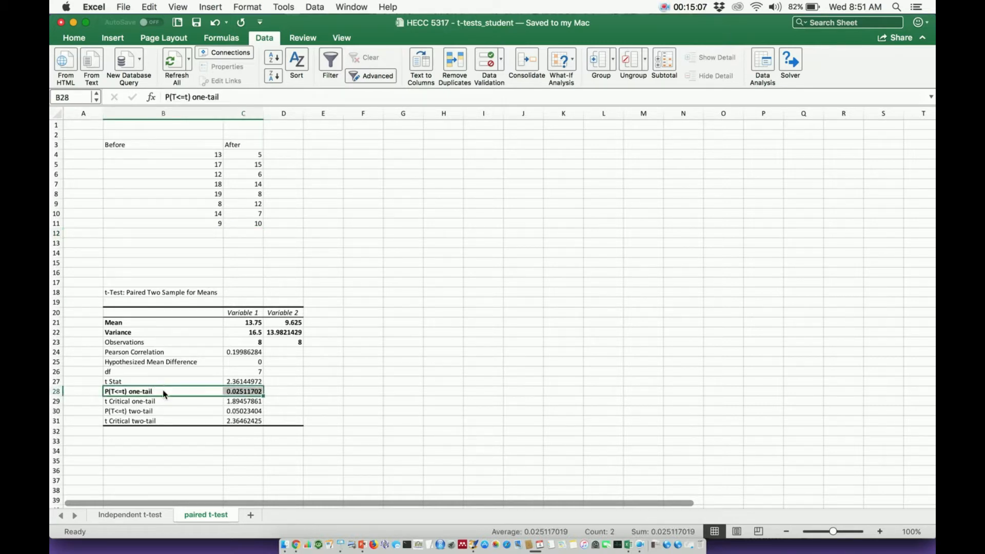
{"action": "key", "text": "Down"}
{"action": "key", "text": "Down"}
{"action": "key", "text": "shift+Right"}
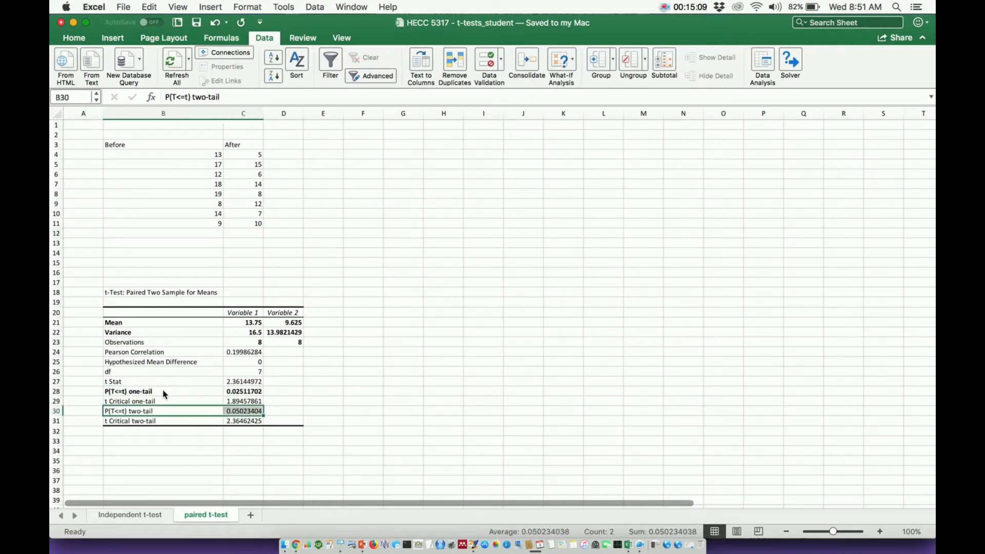
{"action": "key", "text": "super+b"}
{"action": "left_click", "coordinate": [275, 409]}
- Inspect the full two-tail and one-tail P-values in cells C30 and C28
{"action": "left_click", "coordinate": [260, 411]}
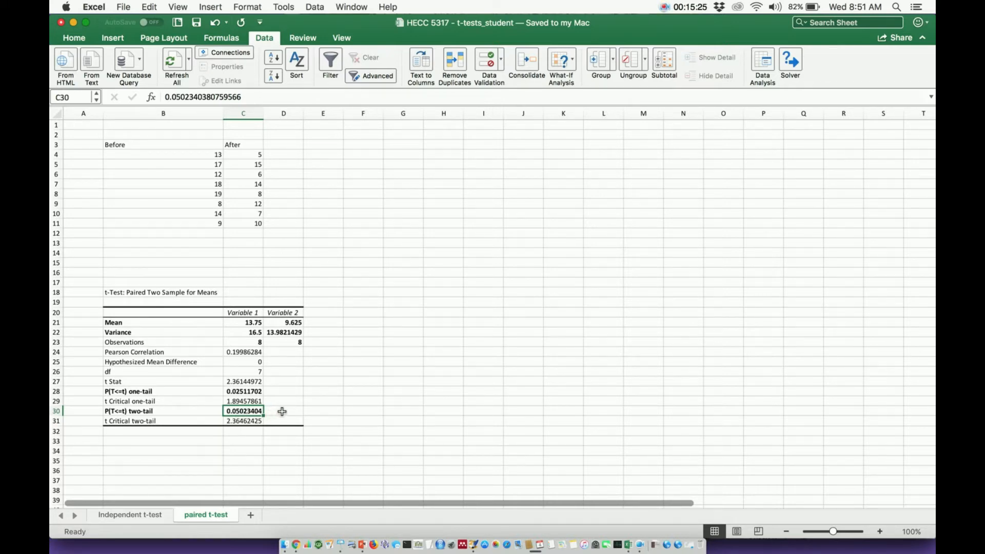
{"action": "key", "text": "Up"}
{"action": "key", "text": "Up"}
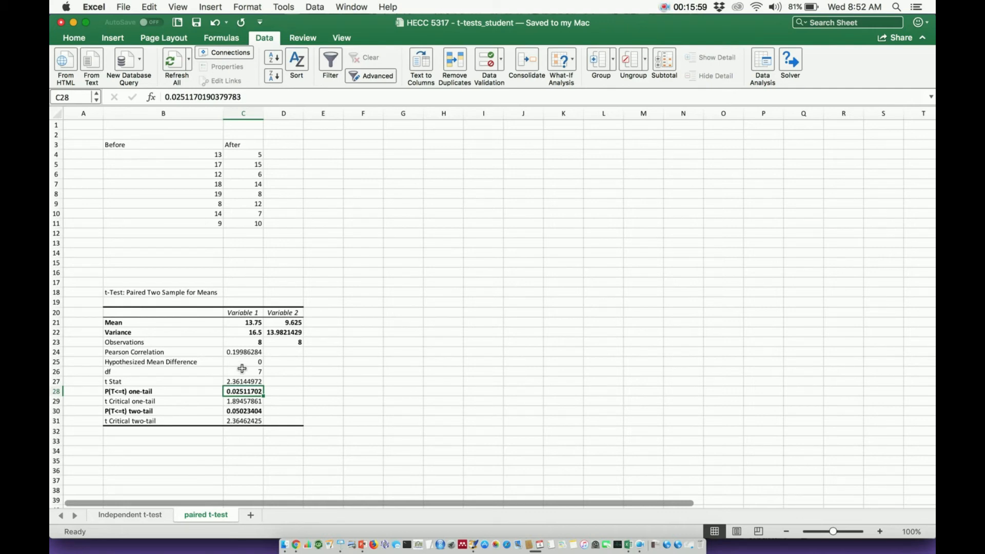
- Bold the t Stat label and its value in the results table
{"action": "left_click", "coordinate": [195, 381]}
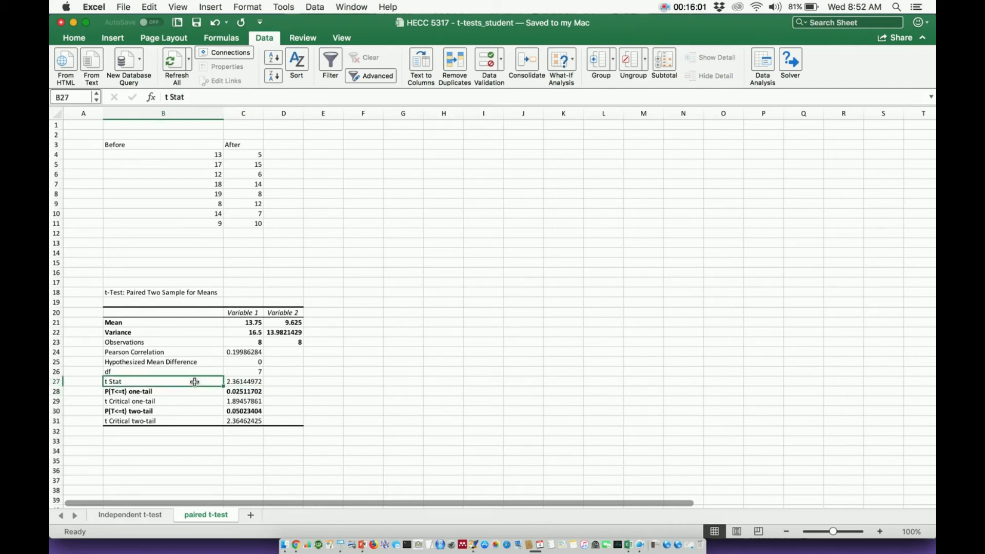
{"action": "key", "text": "shift+Right"}
{"action": "key", "text": "super+b"}
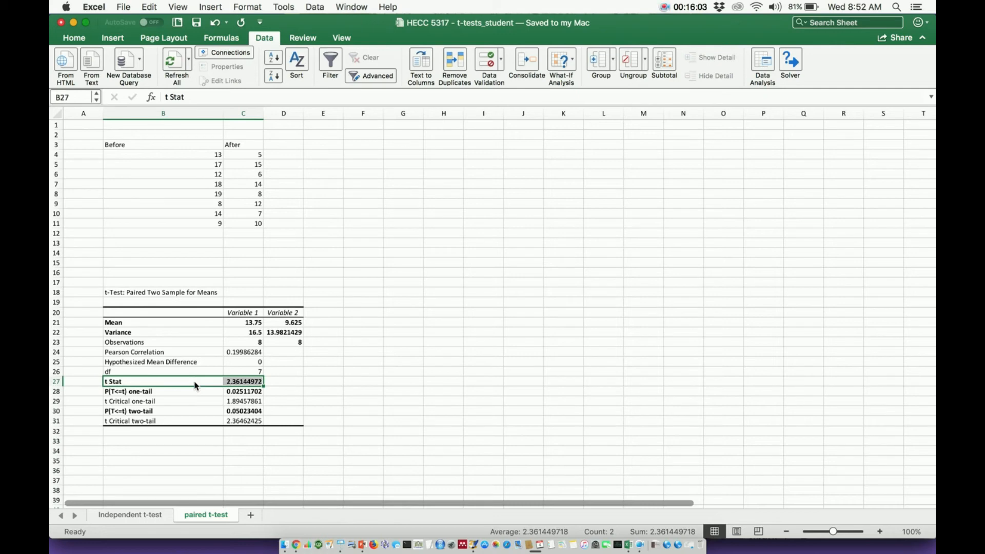